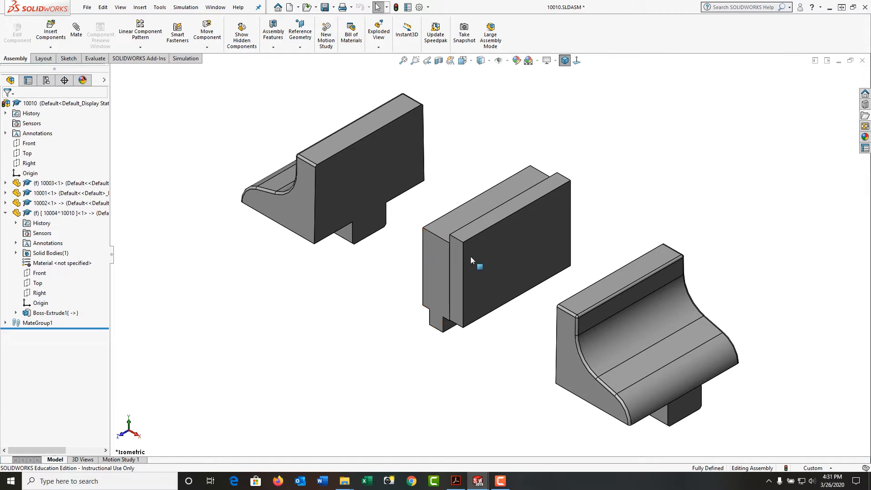
Start a Hole Series on the front face of the middle assembly's plate and place two new hole points on its upper half.
left_click(490, 258)
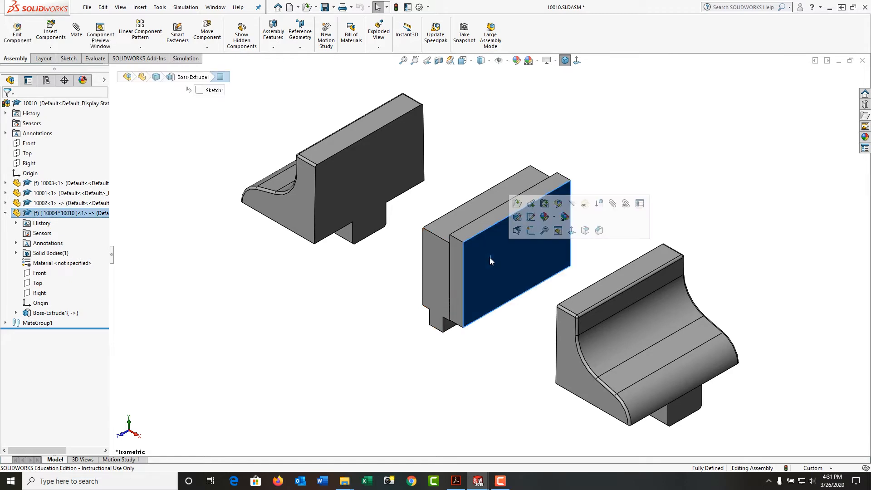
left_click(274, 47)
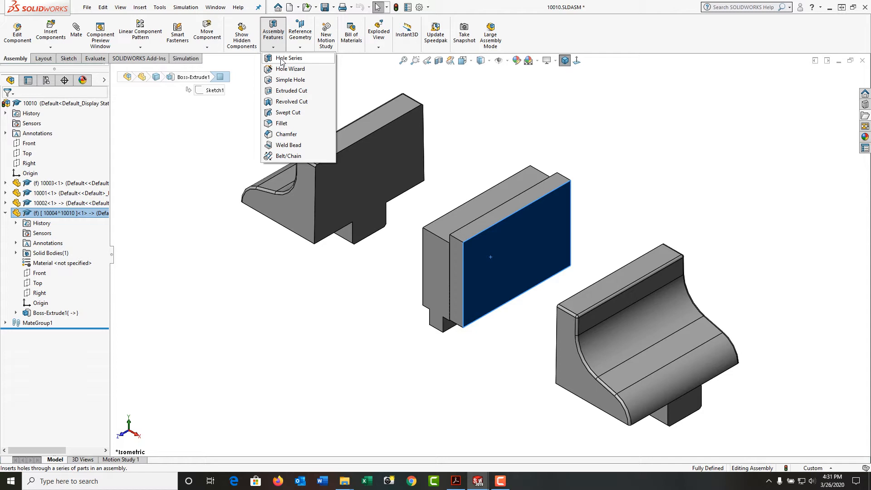
left_click(283, 58)
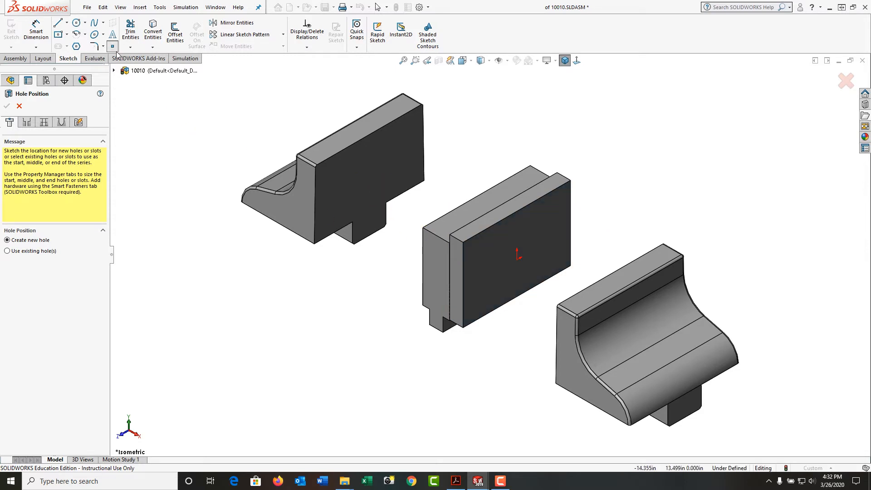
left_click(489, 251)
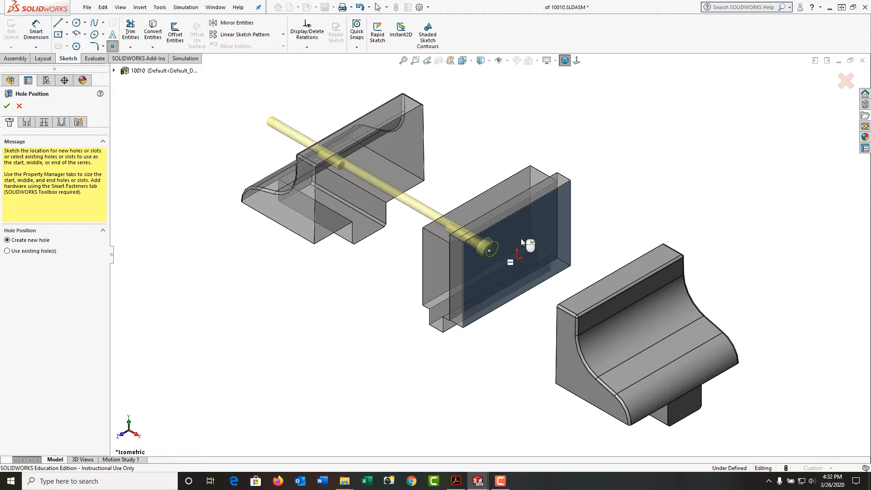
left_click(553, 220)
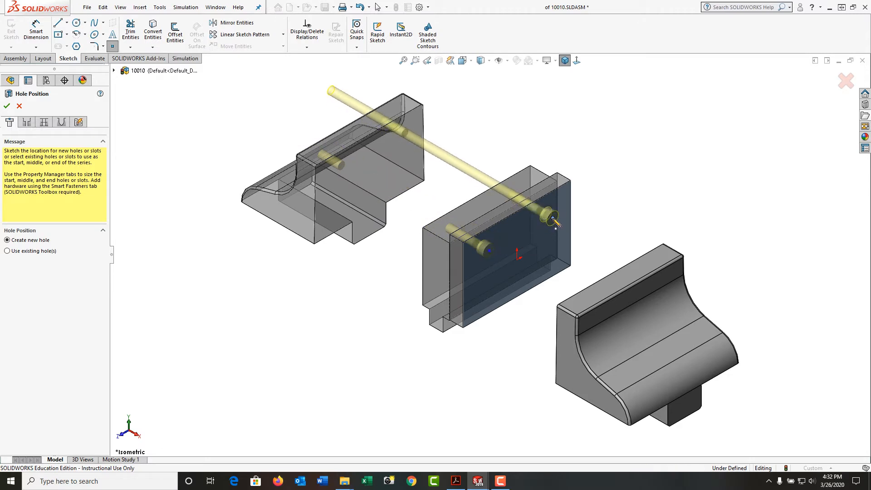
key("Escape")
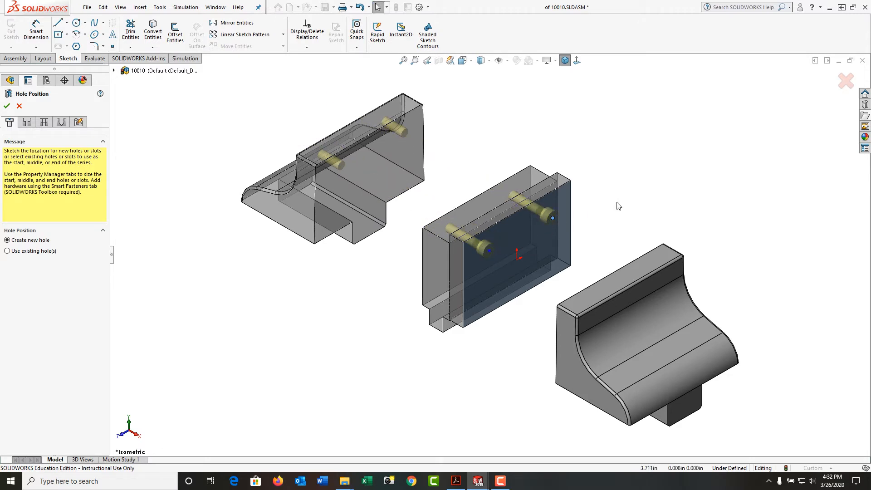
Add a horizontal relation between the two hole points.
left_click(554, 220)
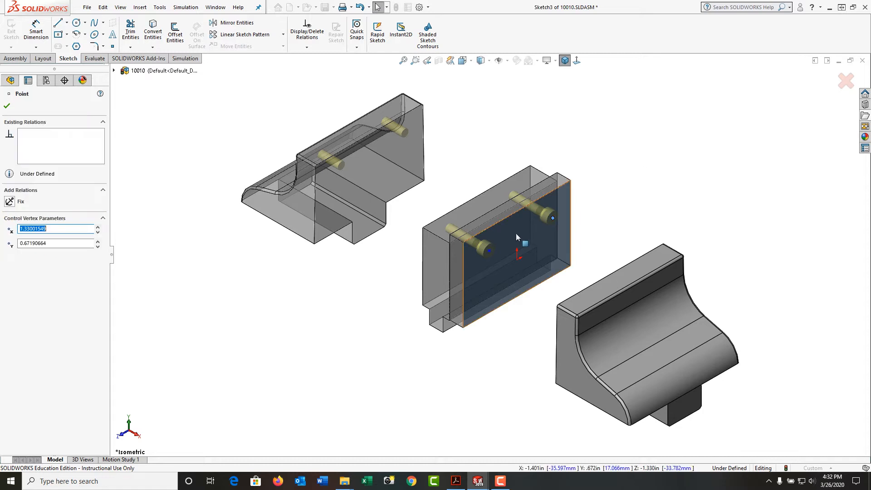
left_click(489, 250, "ctrl")
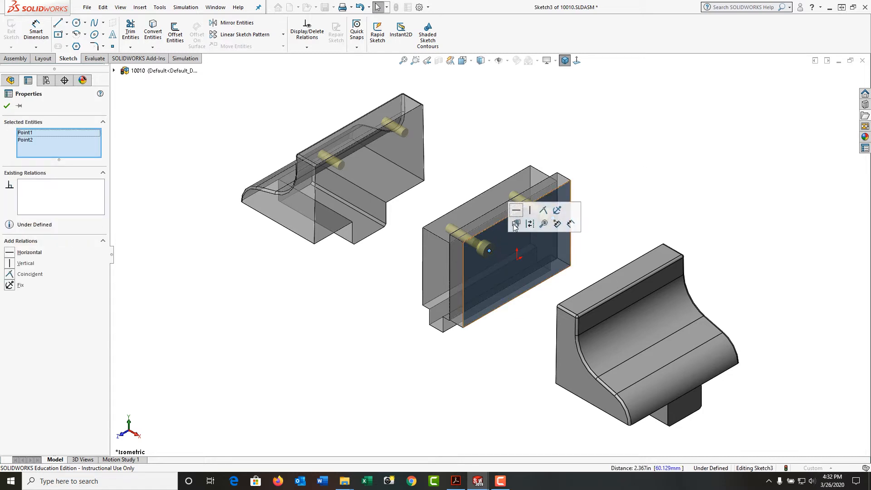
left_click(515, 210)
left_click(609, 192)
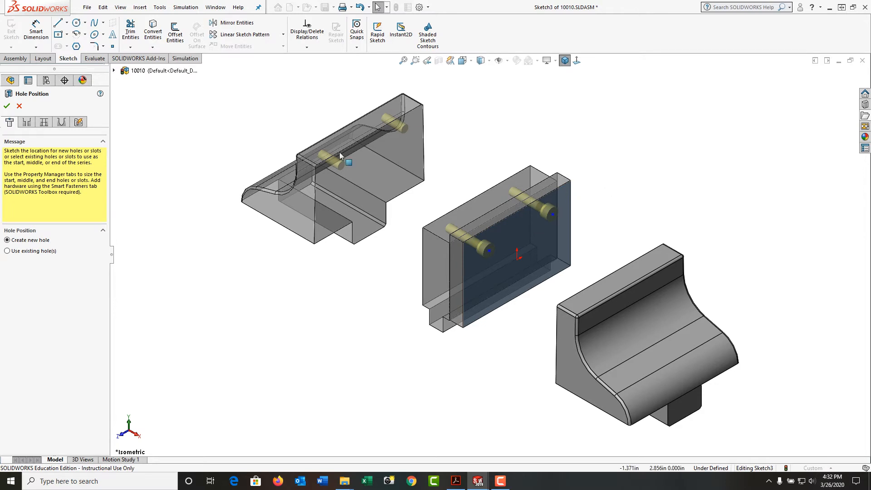
Sketch a vertical construction centerline about 2.3 in long upward from the origin of the plate face.
left_click(66, 22)
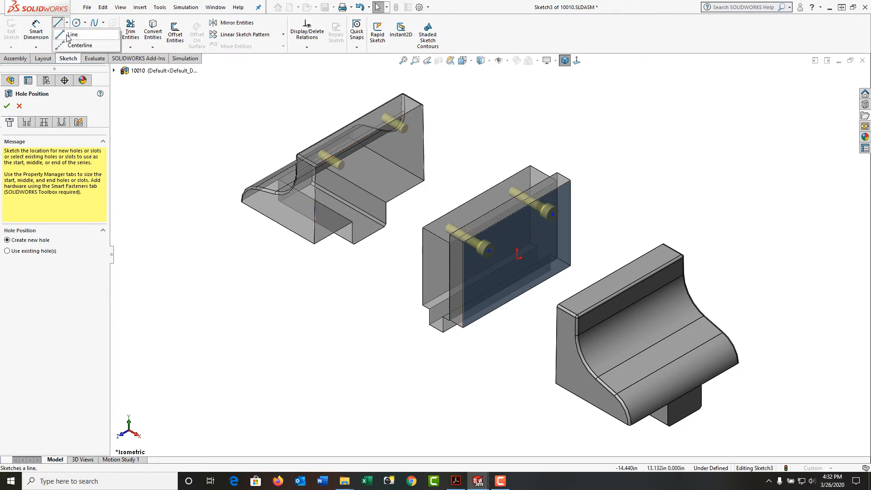
left_click(75, 44)
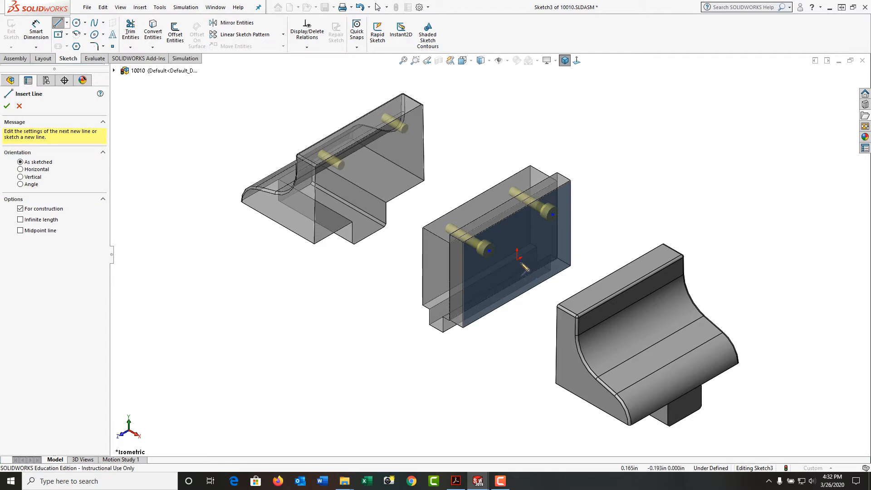
middle_click_drag(521, 263, 495, 222)
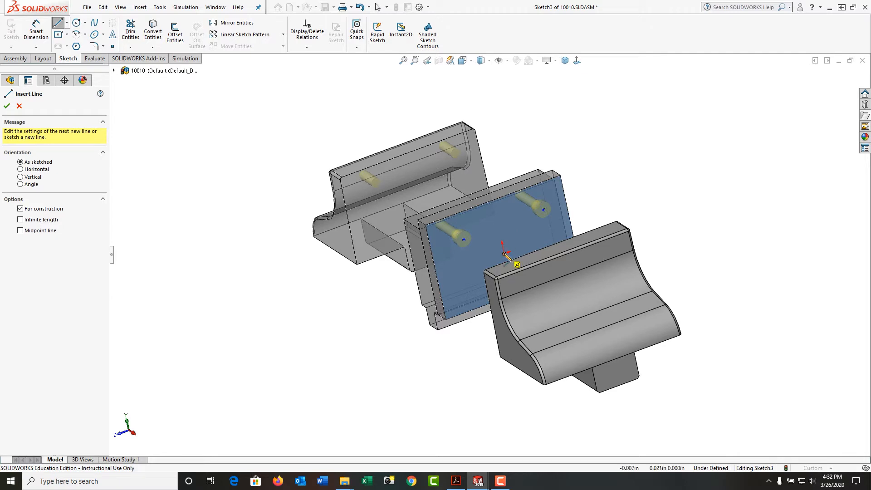
left_click(502, 251)
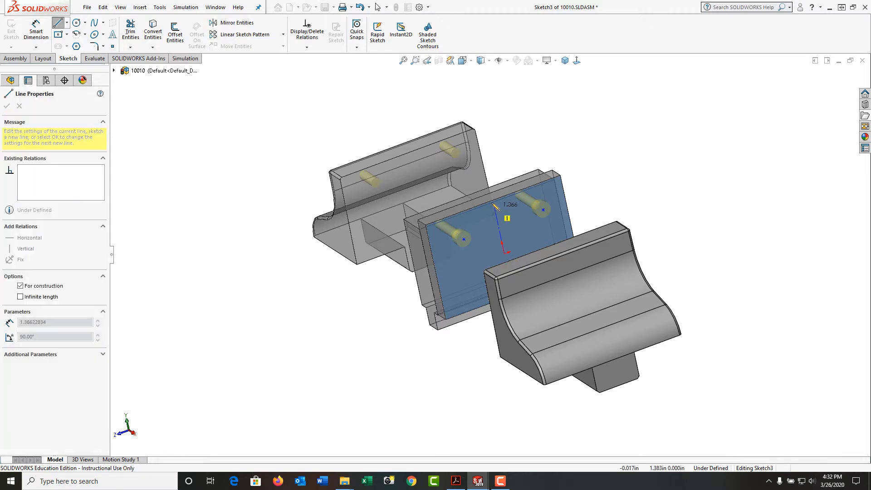
left_click(487, 175)
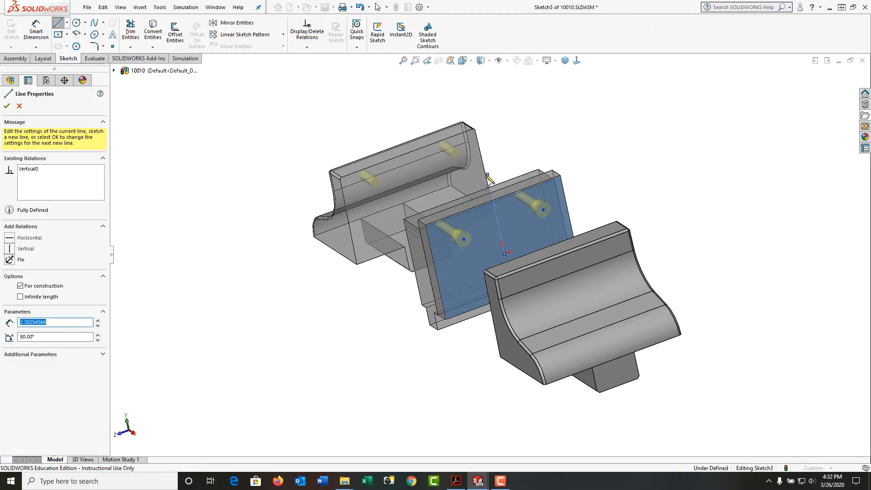
key("Escape")
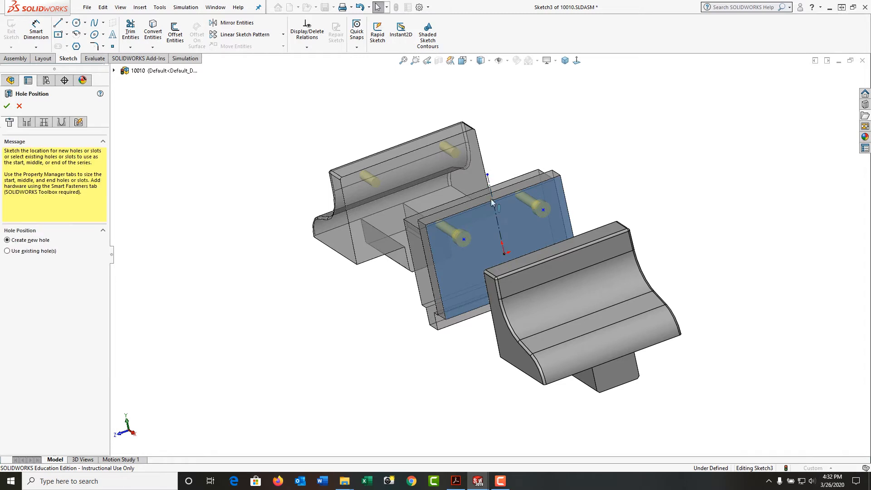
Make the two hole points symmetric about the vertical centerline.
left_click(543, 210)
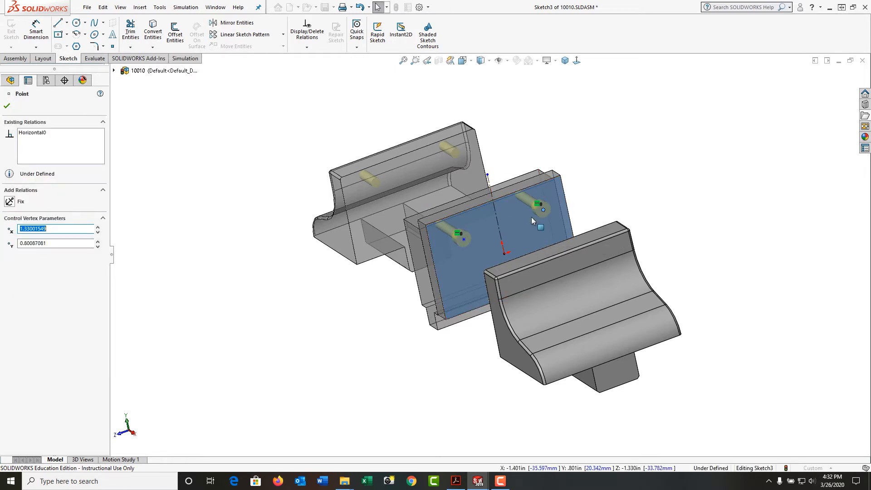
left_click(464, 239, "ctrl")
left_click(500, 232, "ctrl")
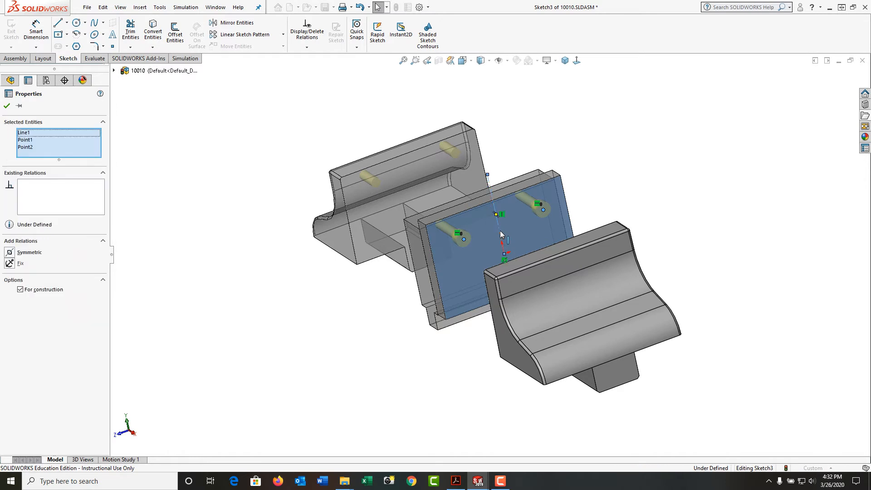
left_click(526, 191)
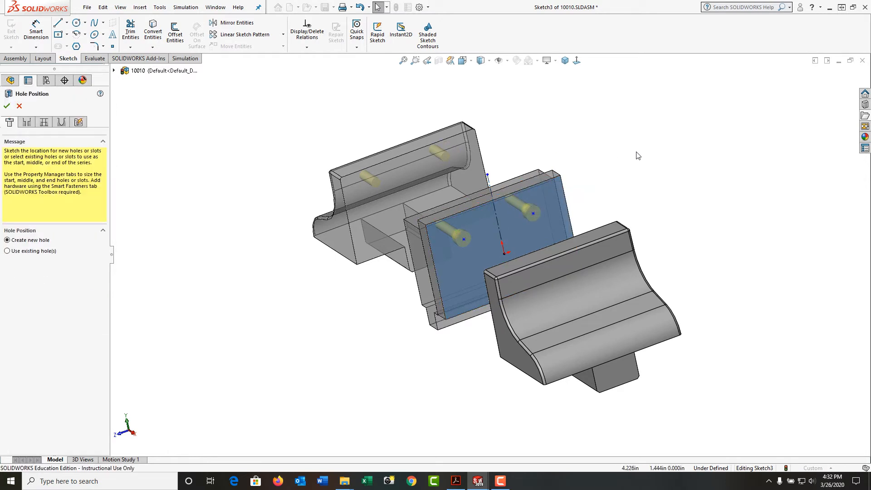
Dimension a hole point 1.375 in from the plate's top edge.
right_click_drag(635, 152, 627, 116)
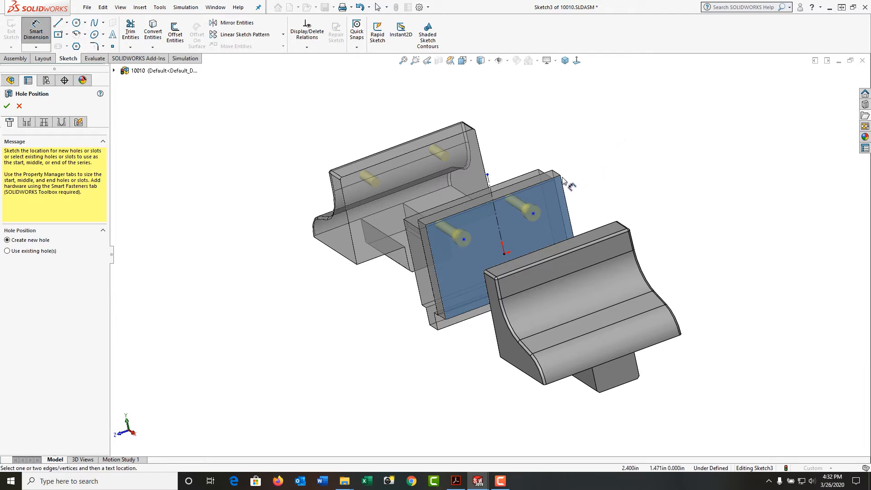
left_click(549, 182)
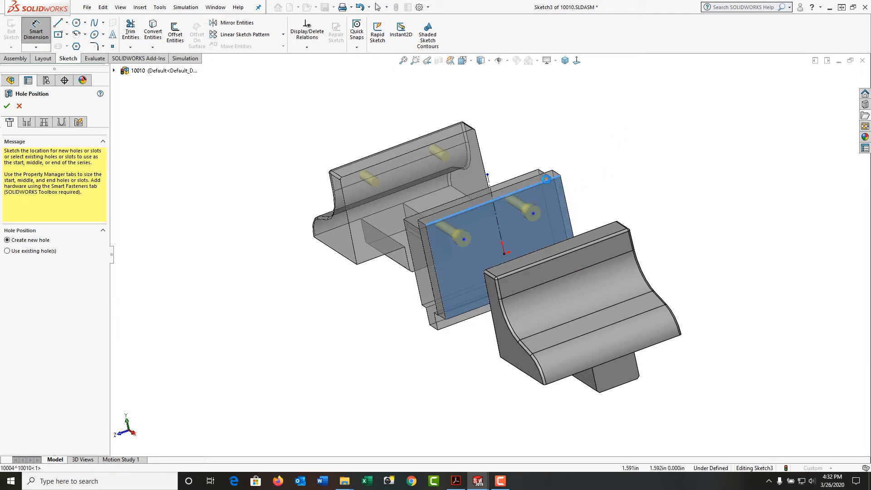
left_click(533, 213)
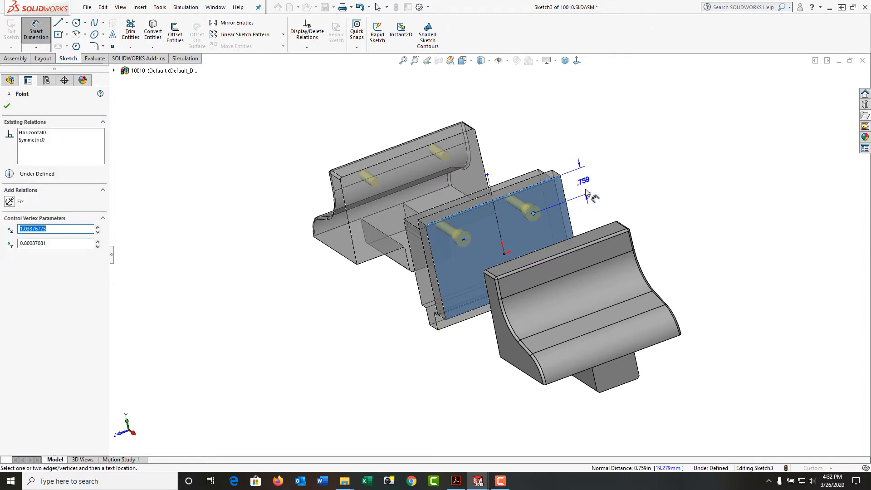
left_click(586, 193)
type("1.375")
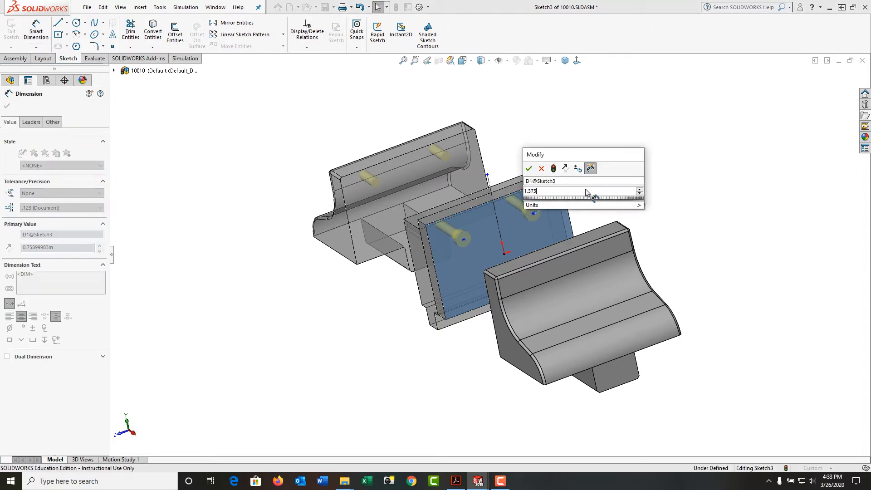
key("Return")
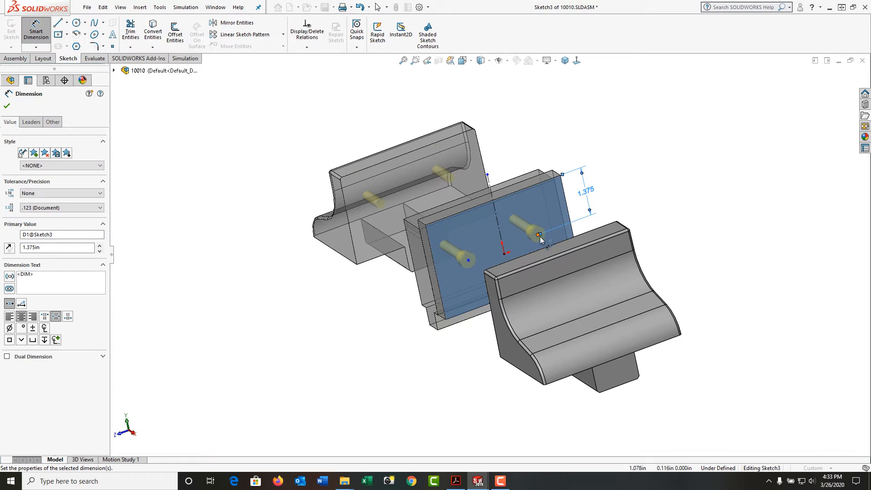
Dimension the spacing between the two hole points as 2.25 in.
left_click(468, 259)
left_click(538, 235)
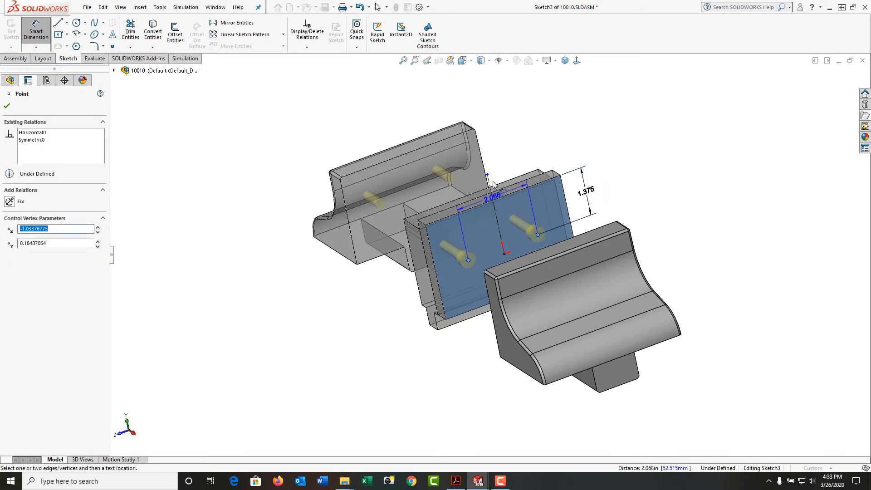
left_click(489, 170)
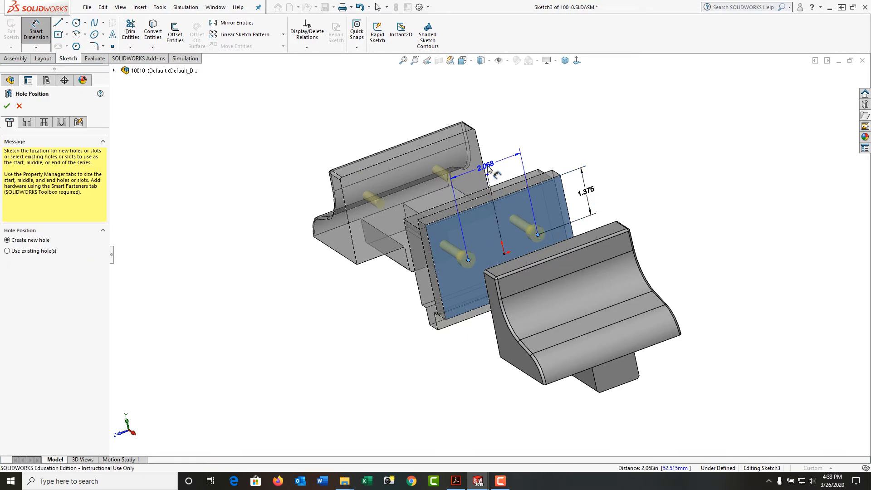
type("2.25")
key("Return")
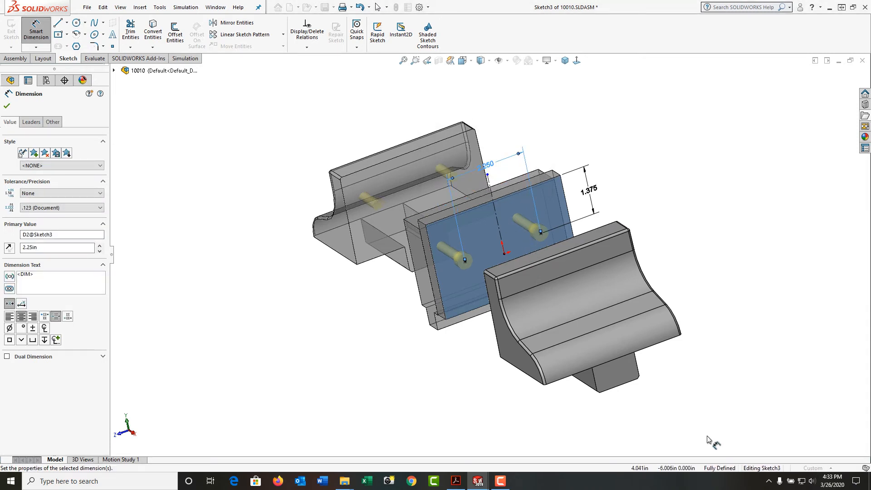
left_click(7, 107)
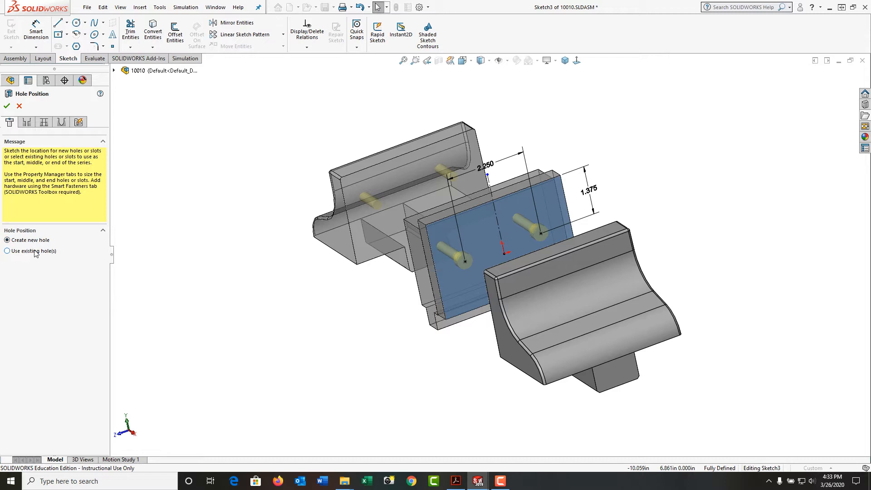
Set the last part's tap drill end condition to Through All and pick block 10003, directly behind the plate, as the end component.
left_click(27, 122)
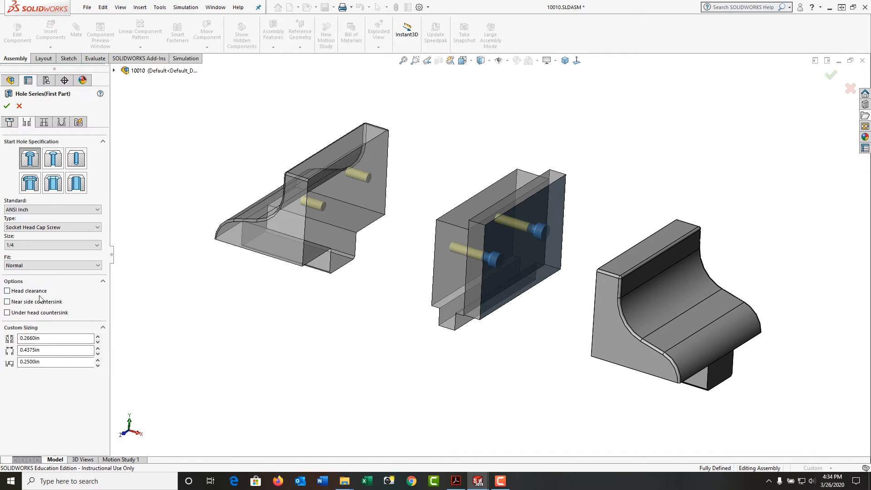
left_click(44, 123)
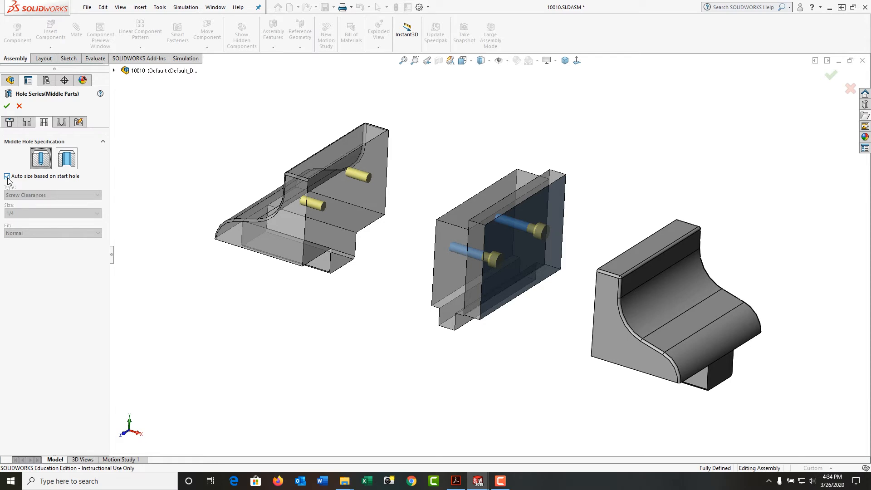
left_click(61, 122)
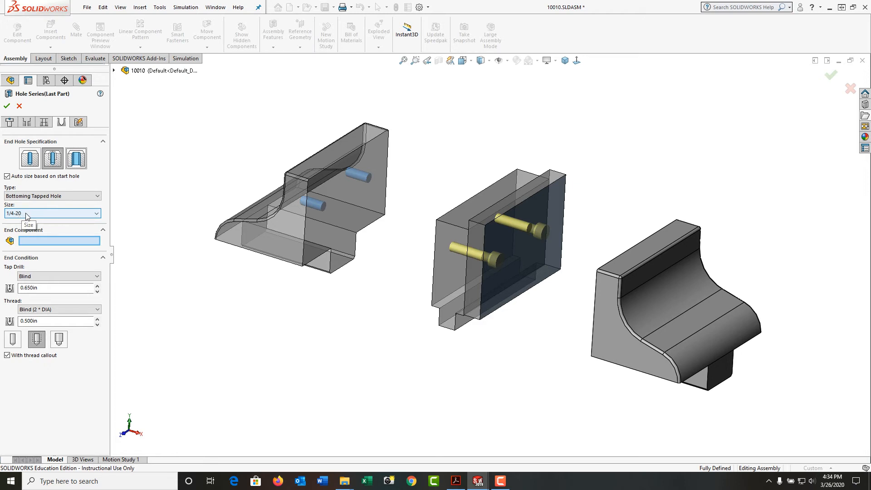
left_click(38, 279)
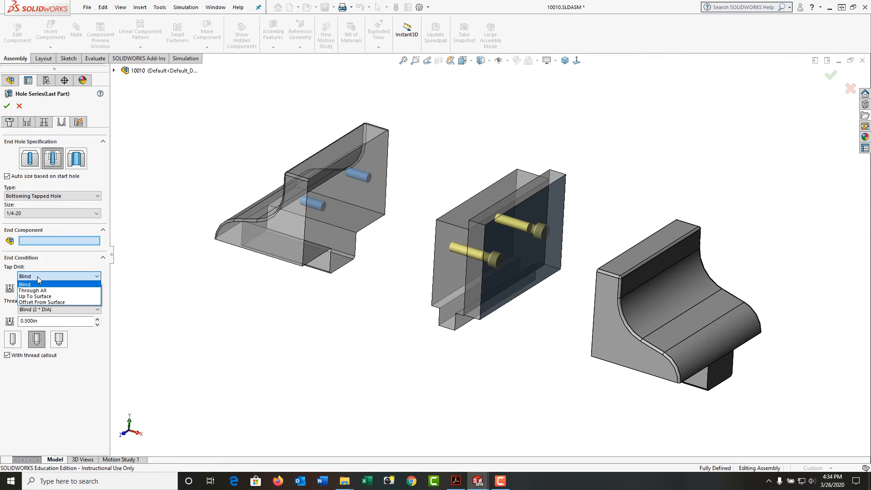
left_click(38, 290)
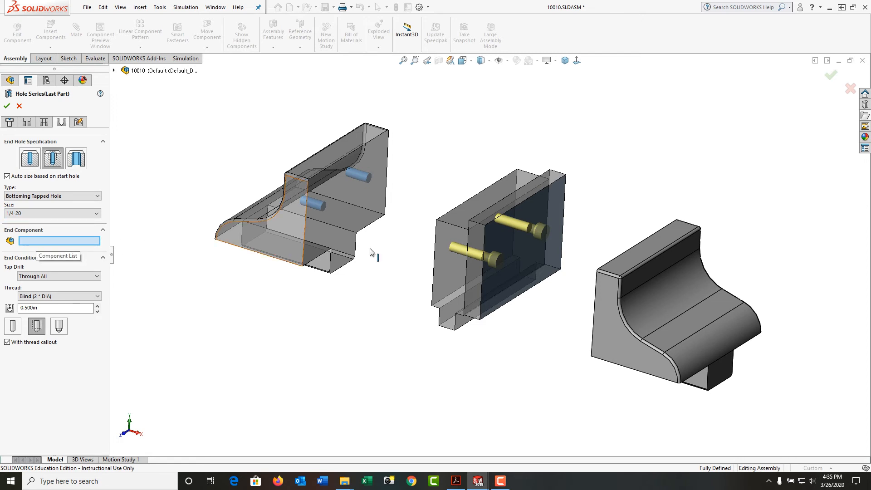
left_click(447, 275)
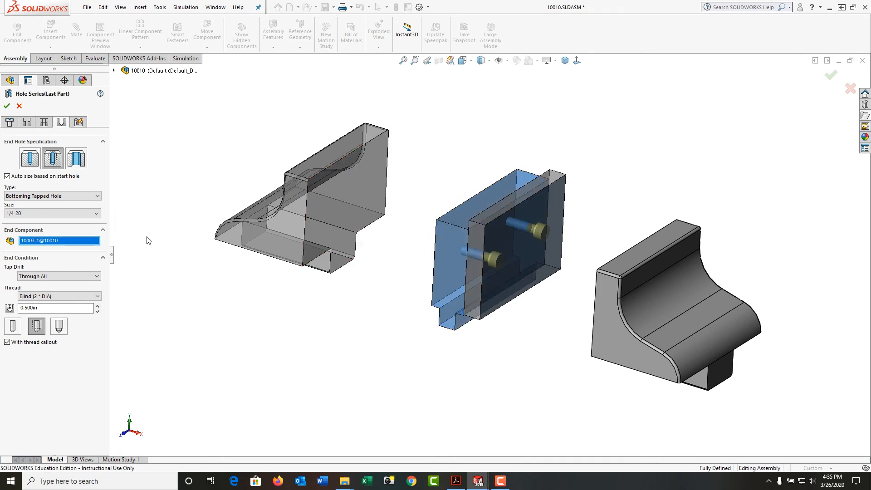
left_click(78, 122)
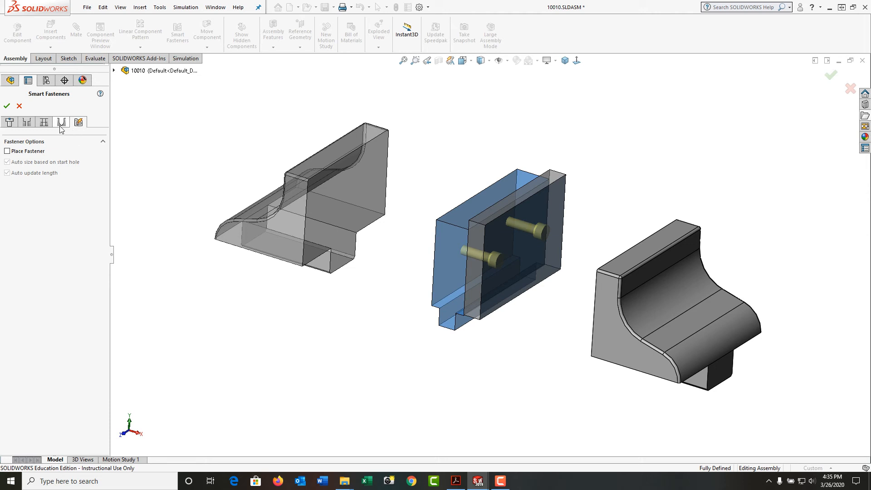
left_click(61, 124)
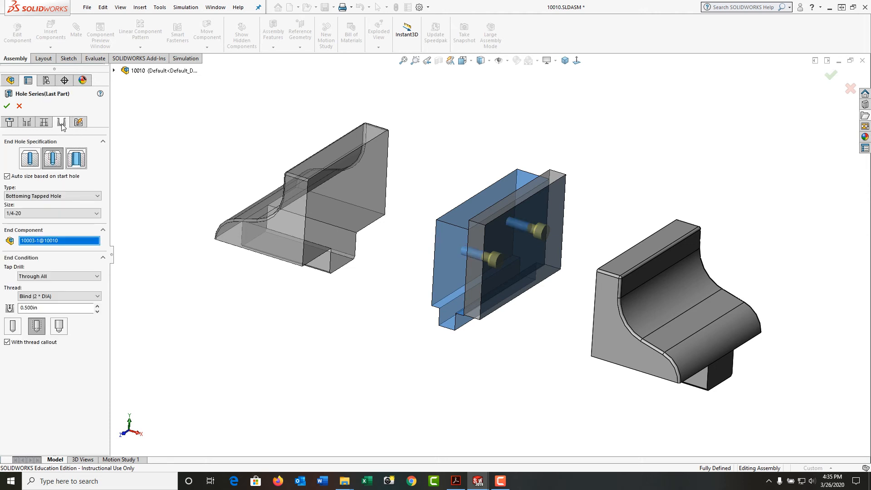
Accept the hole series and turn off the display of feature dimensions in the assembly.
left_click(11, 124)
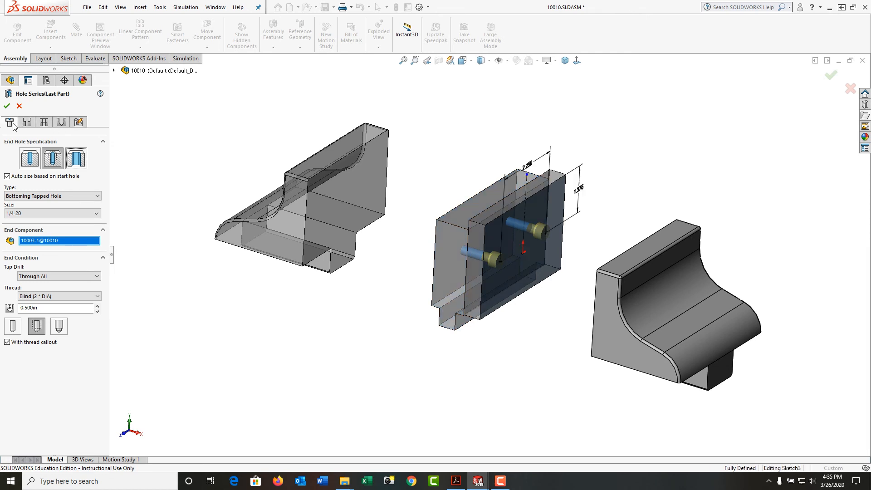
left_click(7, 107)
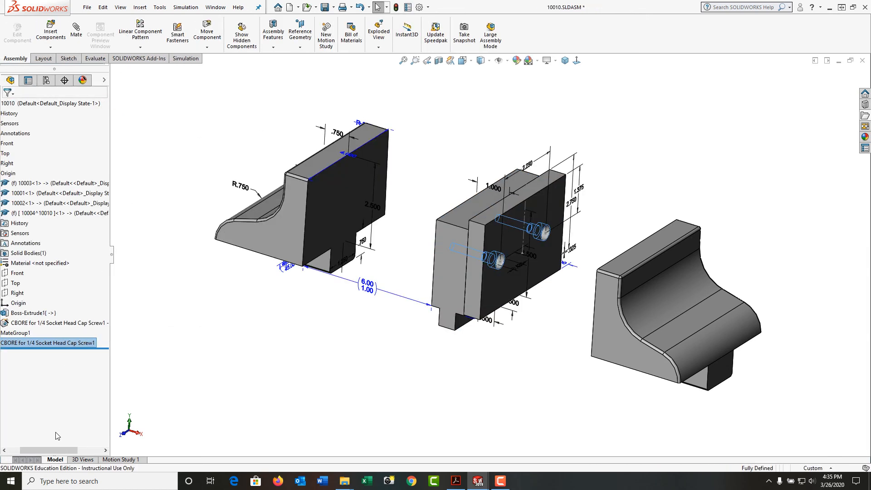
left_click_drag(53, 450, 25, 447)
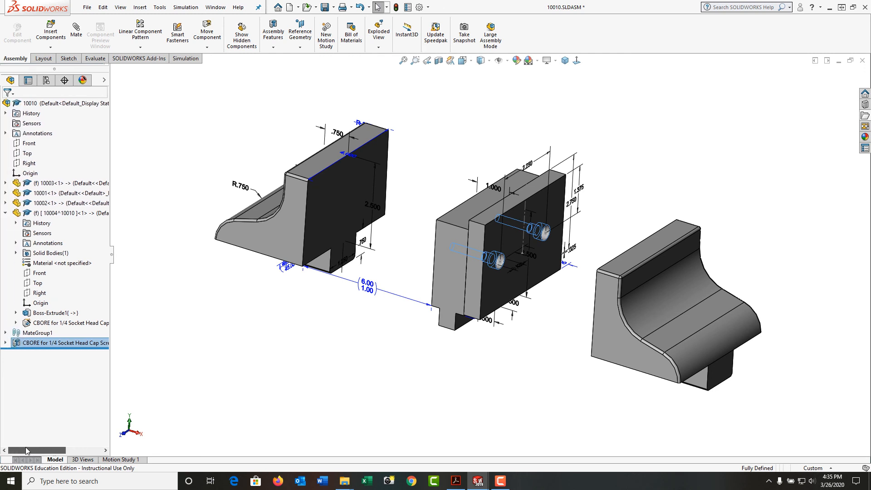
right_click(32, 135)
left_click(39, 165)
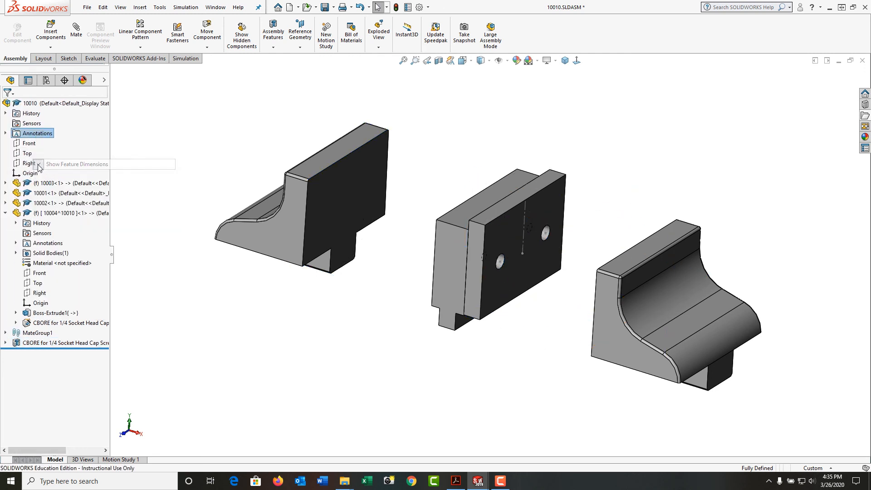
Expand the feature list of block 10003 behind the plate and examine its tapped hole feature.
mouse_move(369, 166)
middle_mouse_down()
mouse_move(338, 144)
mouse_move(367, 150)
middle_mouse_up()
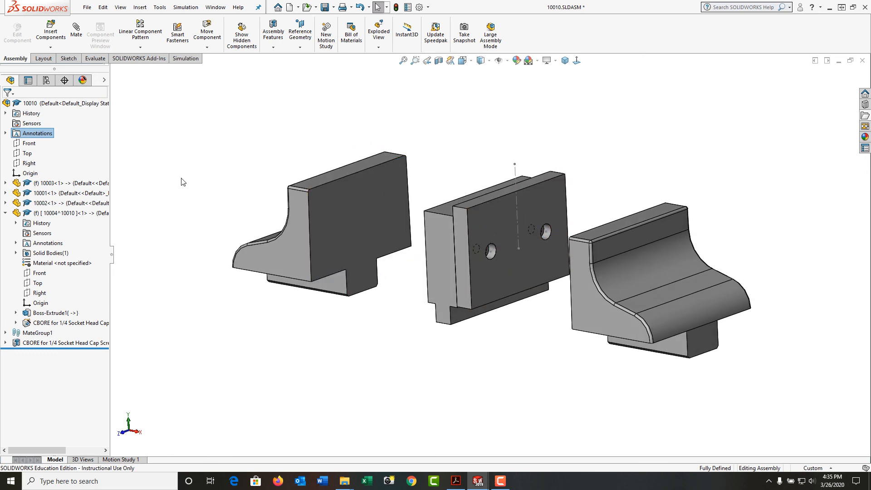
left_click(442, 247)
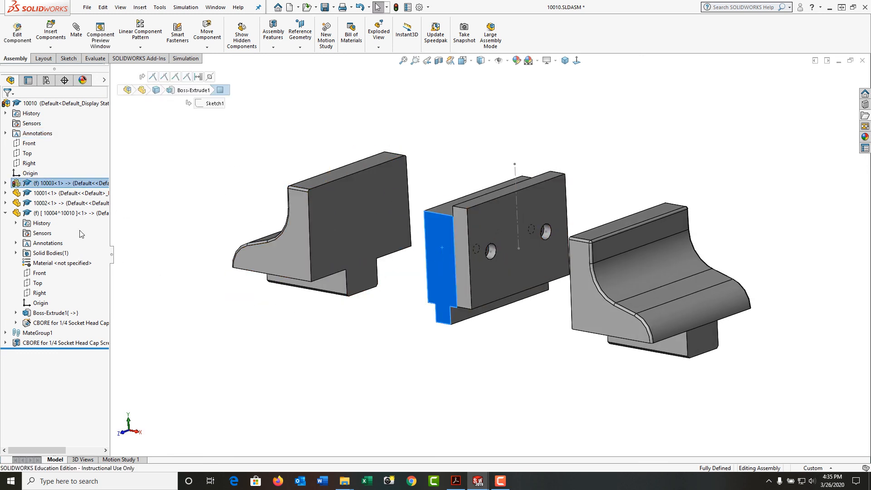
left_click(6, 183)
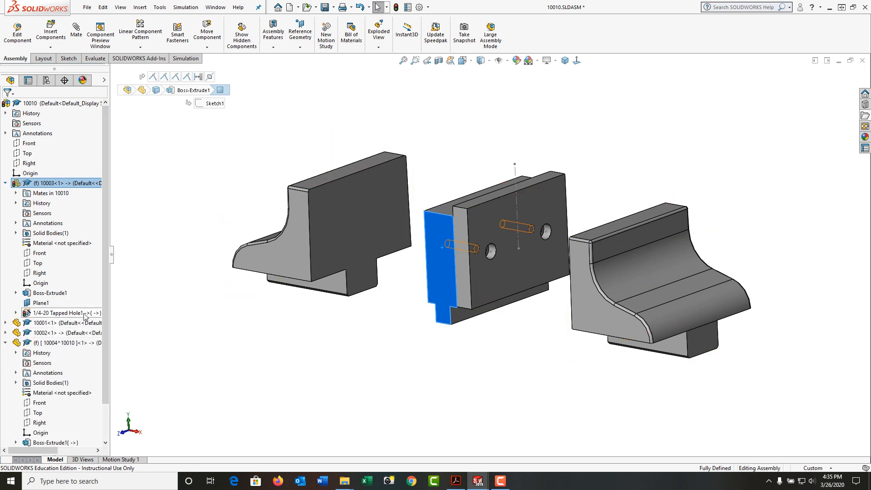
scroll(84, 363, "down", 2)
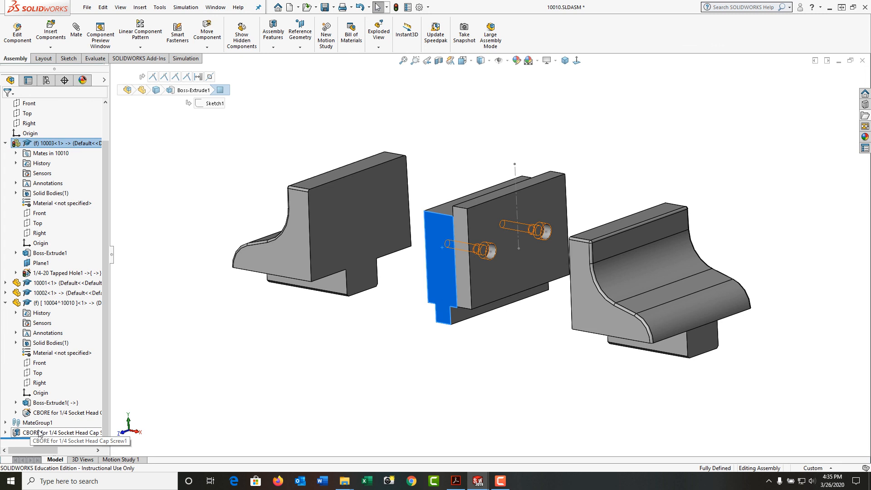
Hide the centerline sketch under the assembly's CBORE for 1/4 Socket Head Cap Screw hole series.
left_click(6, 433)
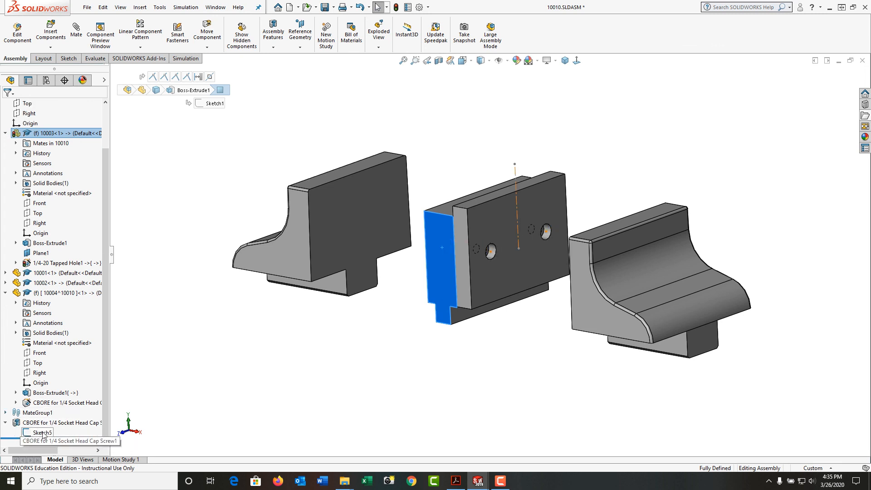
left_click(43, 433)
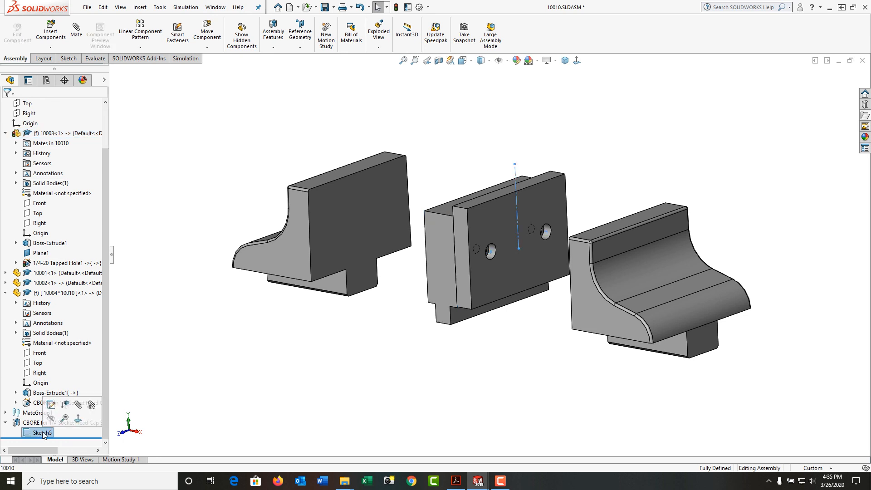
left_click(50, 418)
left_click(148, 402)
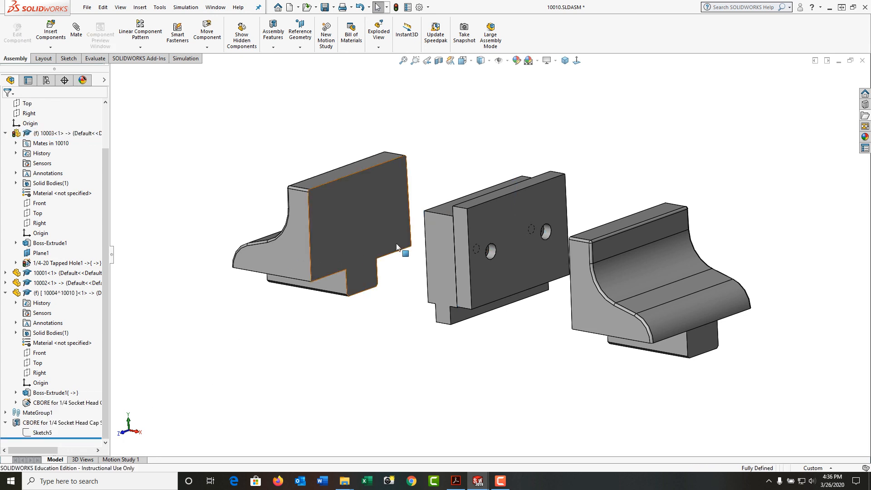
middle_click_drag(396, 244, 406, 252)
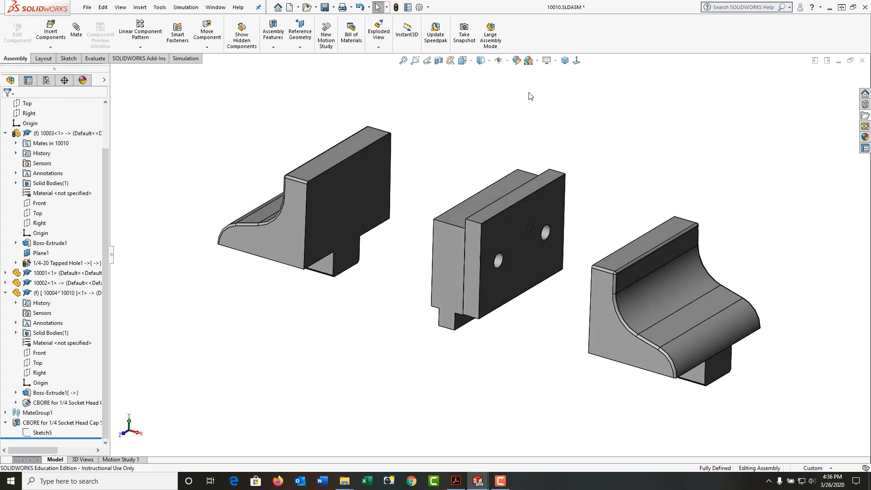